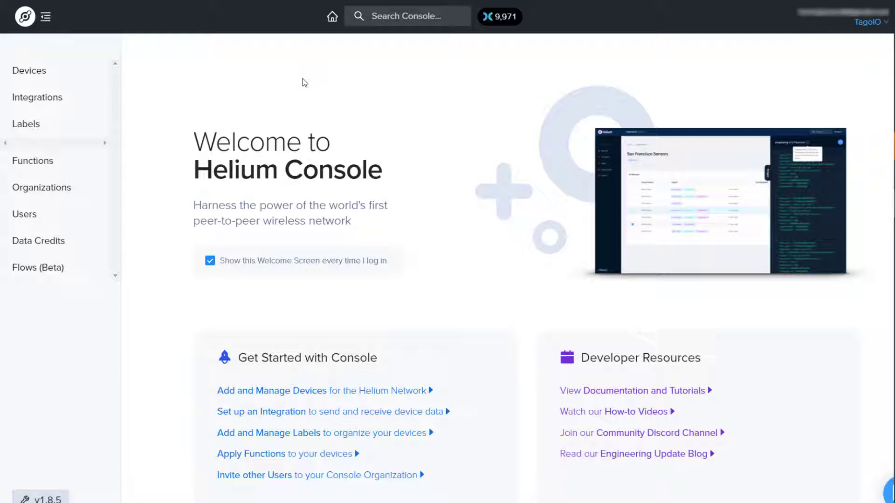
click(41, 69)
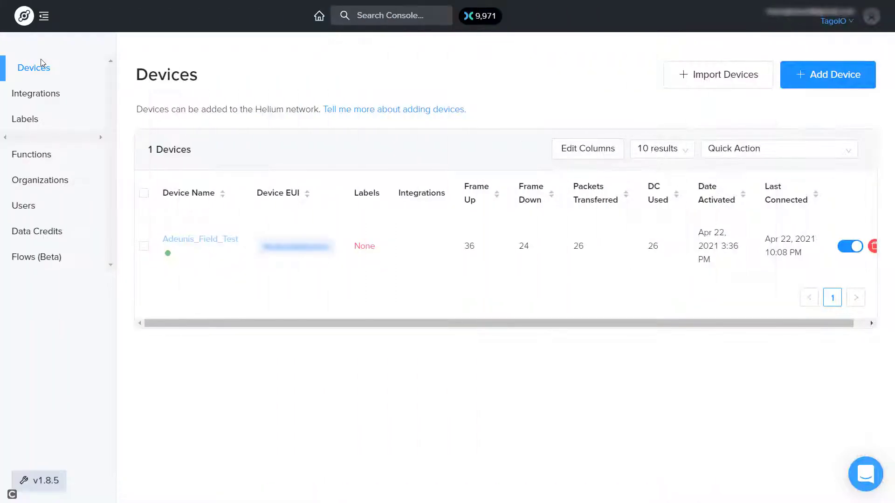
click(807, 82)
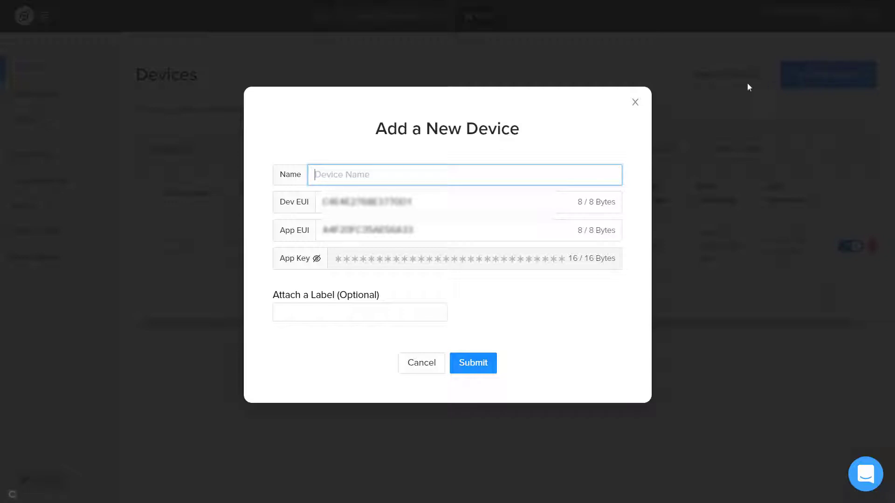
click(636, 100)
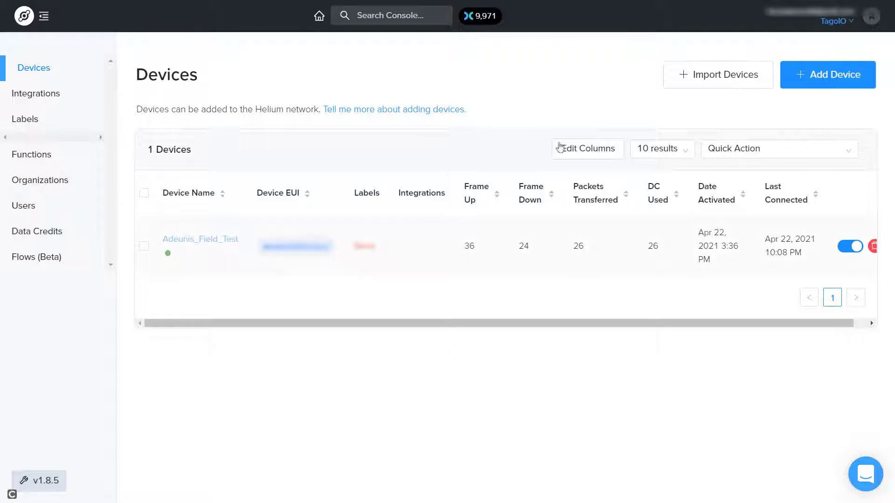
- Open Adeunis_Field_Test's details and review its Debug panel's uplink and downlink events
click(397, 245)
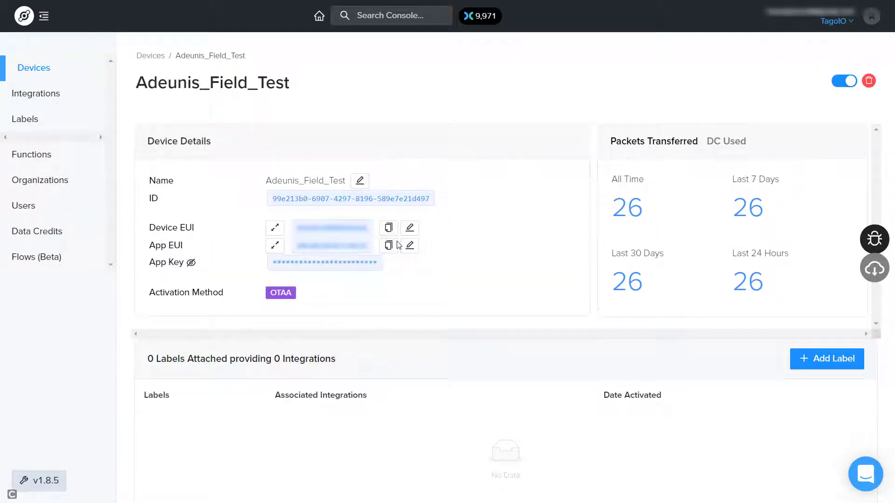
click(870, 238)
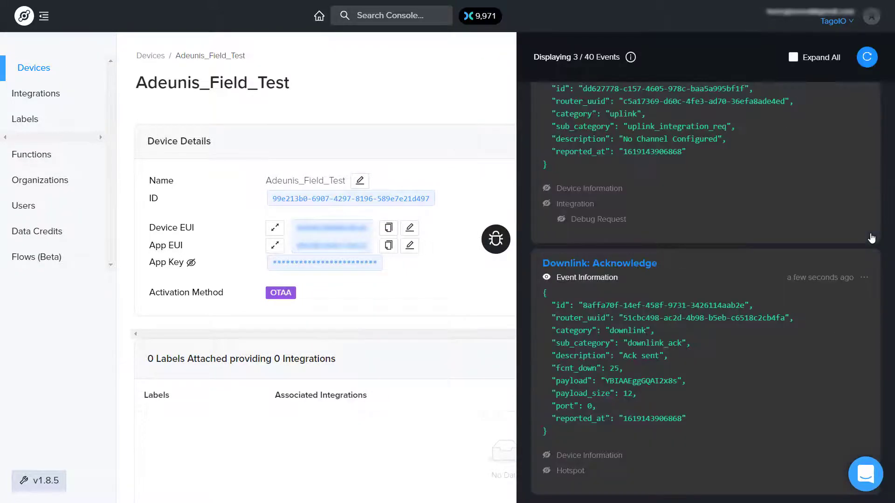
scroll(822, 243, up, 3)
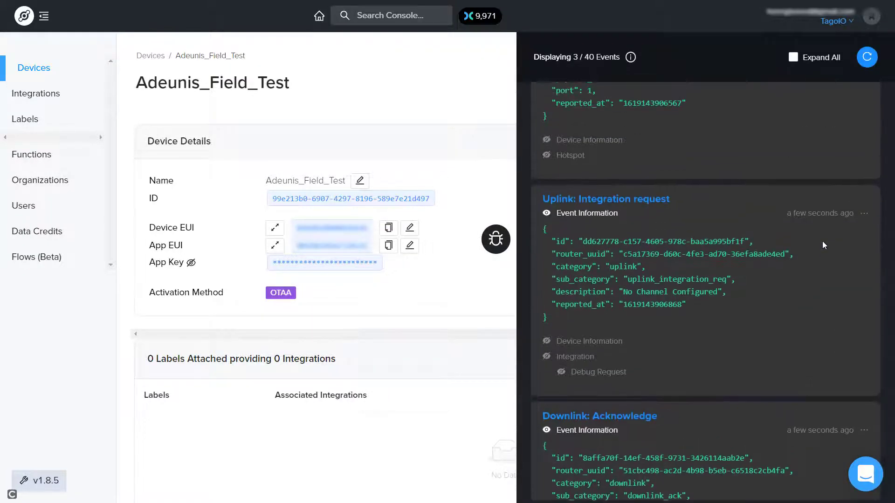
scroll(823, 245, up, 3)
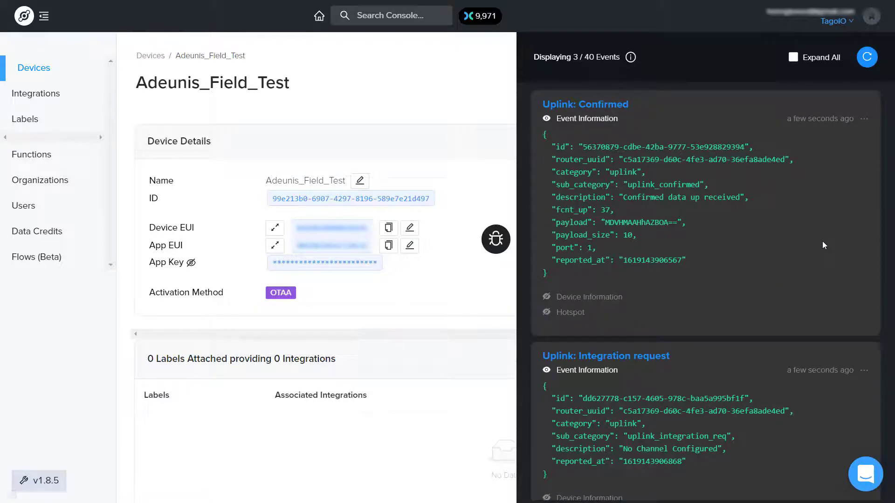
scroll(822, 245, down, 5)
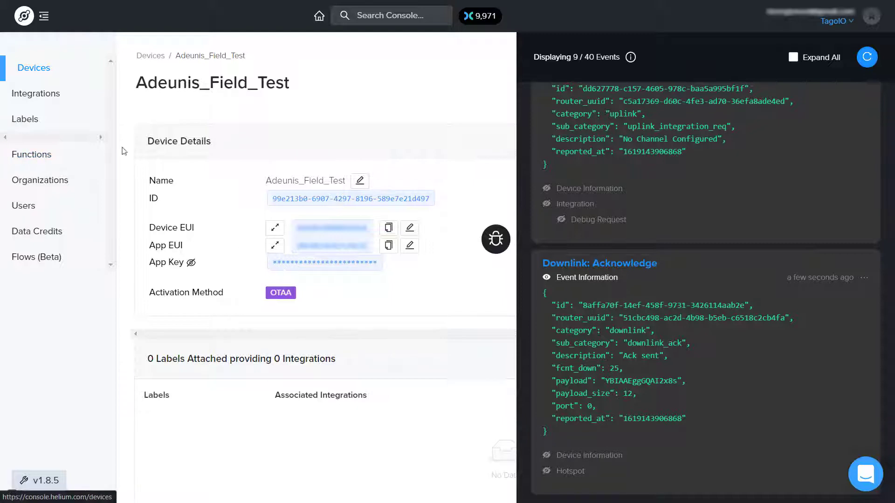
- Choose the TagoIO prebuilt tile from the Integrations page
click(47, 93)
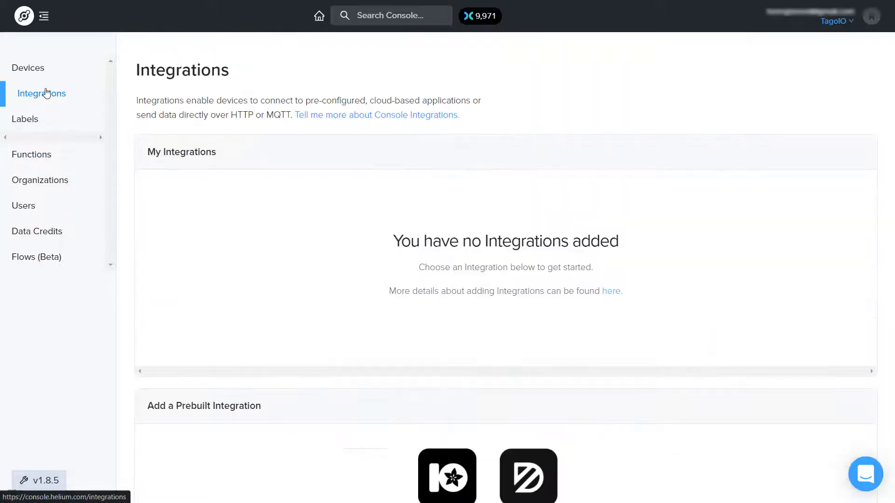
scroll(520, 308, down, 3)
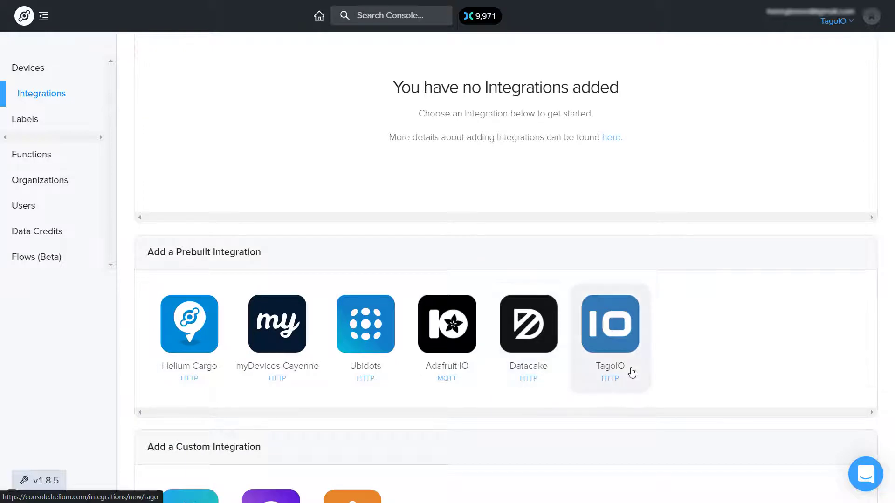
click(631, 373)
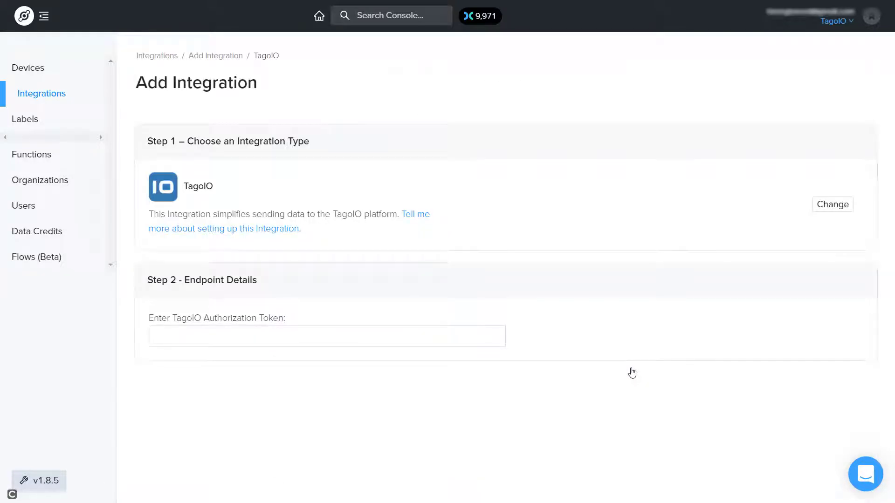
- Generate a TagoIO service authorization named Helium and copy its token
click(308, 340)
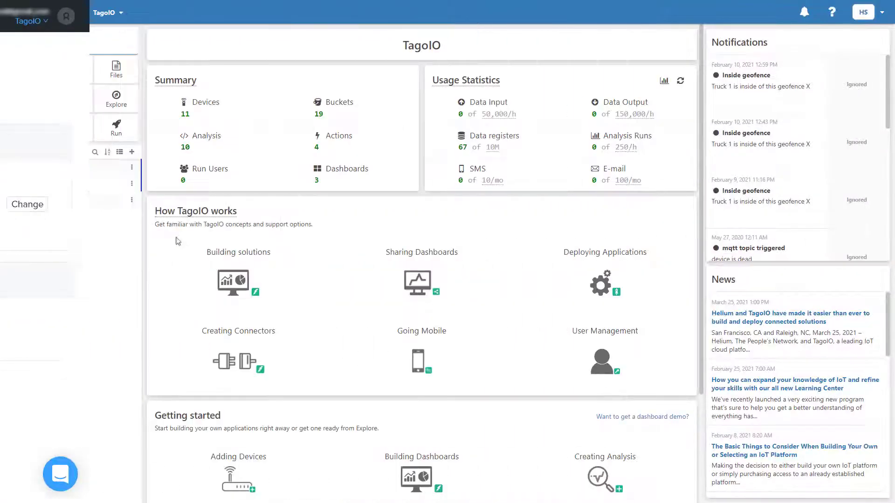
click(21, 79)
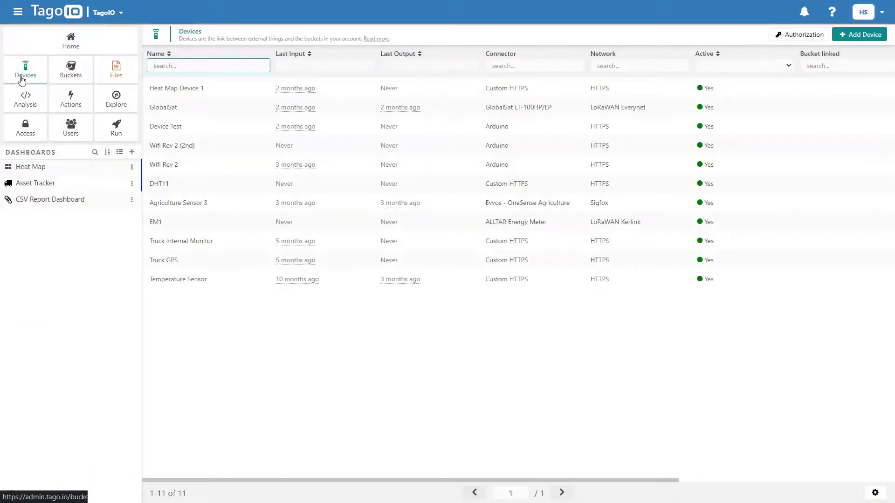
click(783, 37)
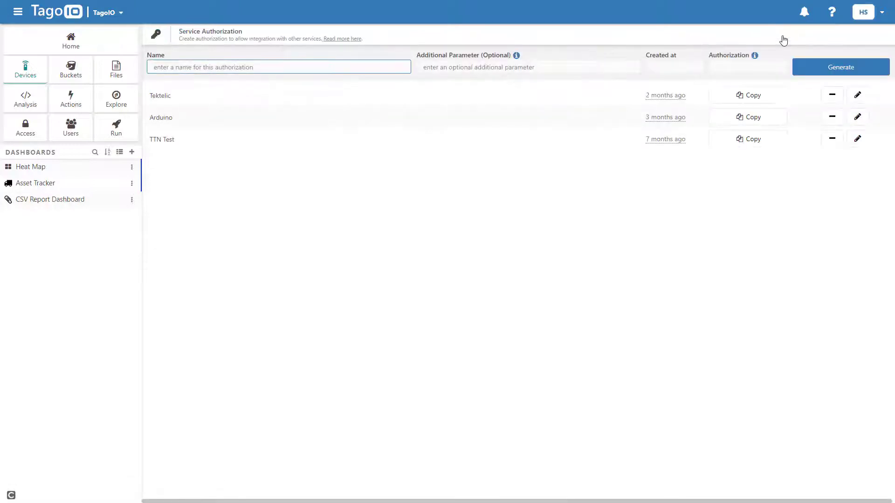
text(Helium)
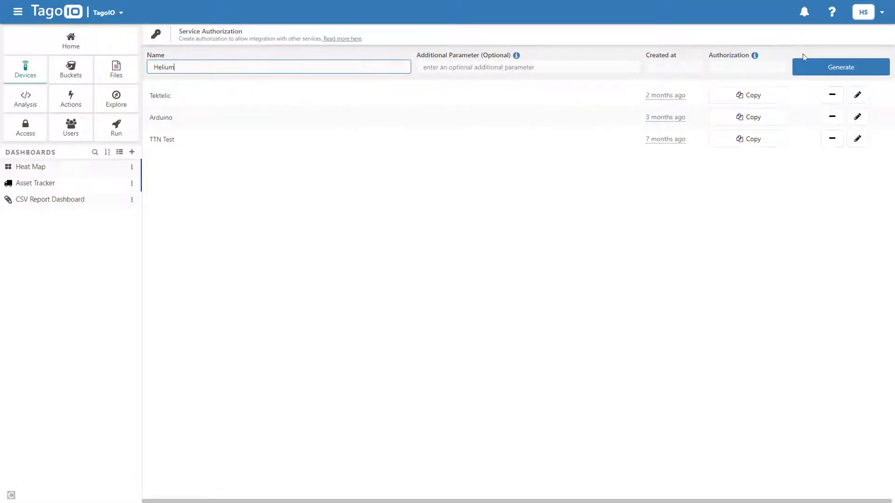
click(806, 65)
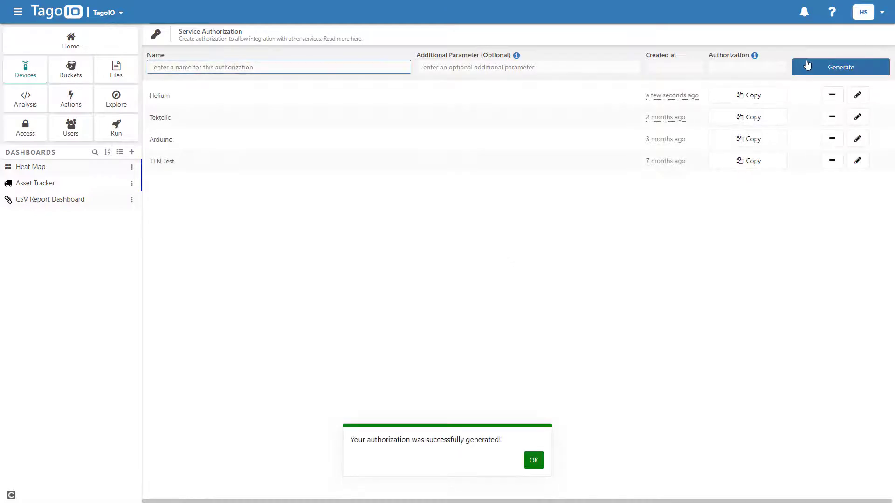
click(772, 96)
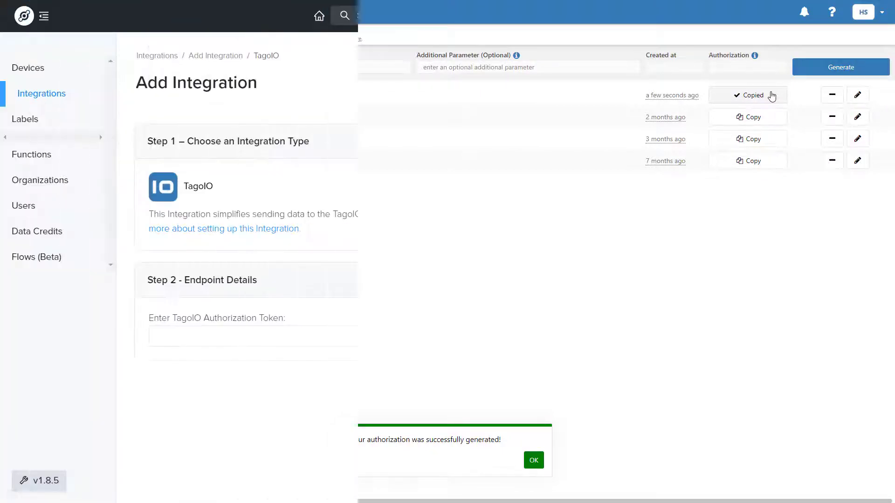
- Paste the TagoIO token and name the integration Tago-Helium
key(ctrl+v)
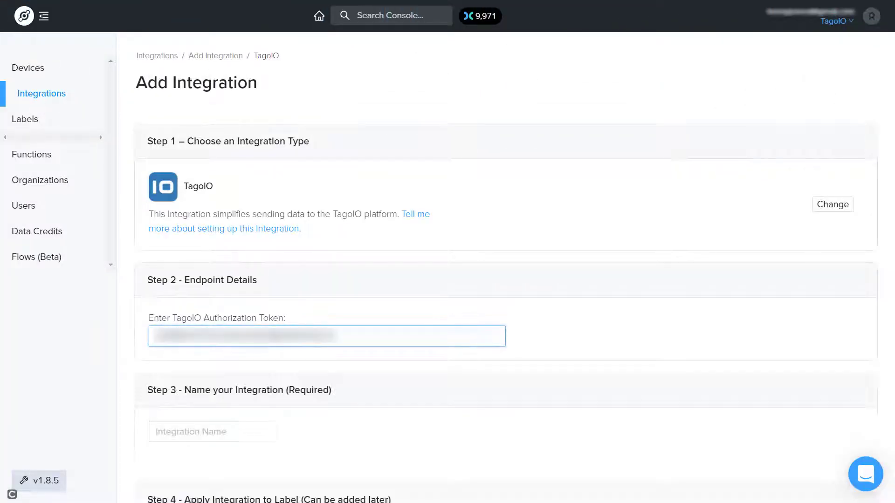
scroll(273, 338, down, 2)
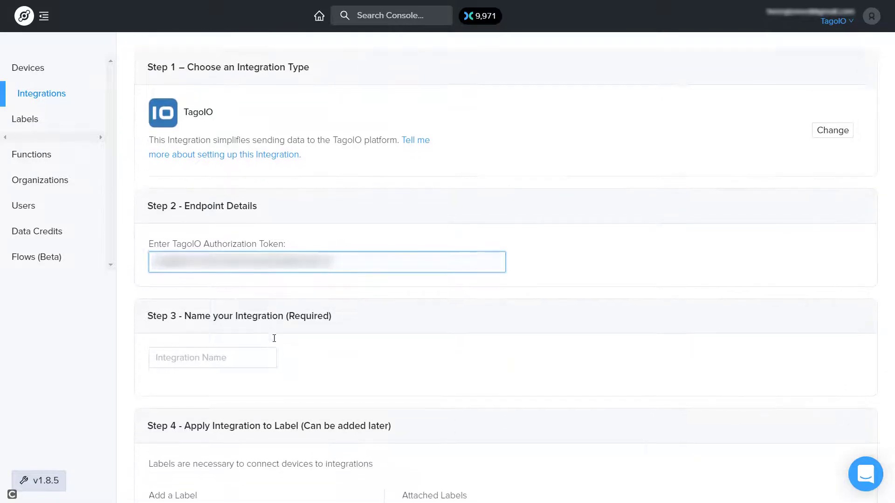
scroll(274, 338, down, 1)
click(191, 284)
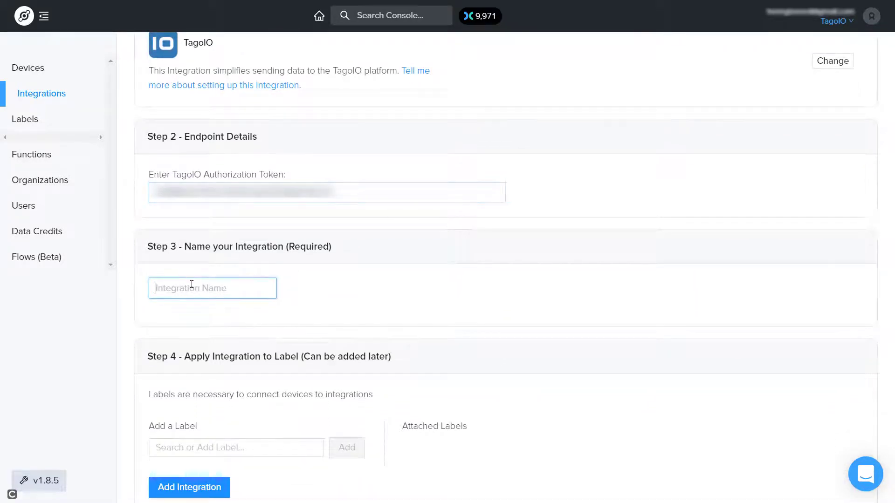
text(Tago-Helium)
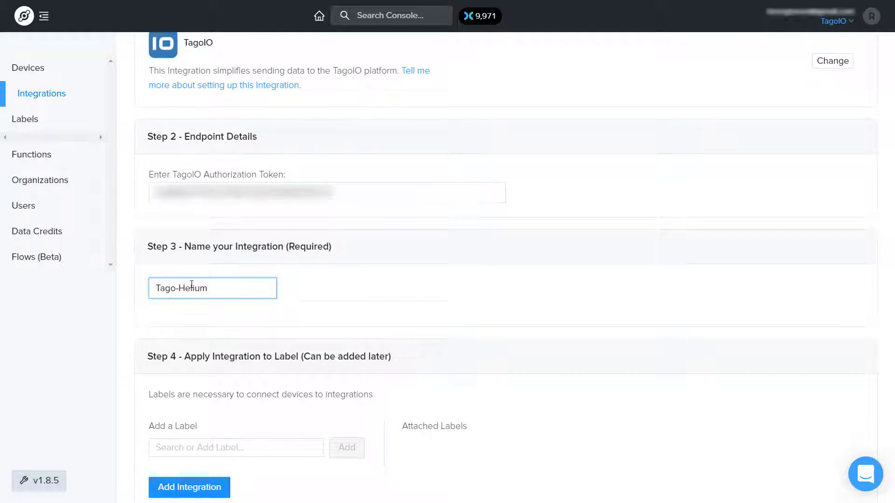
- Add a new Adeunis-Helium label to the integration
scroll(379, 339, down, 2)
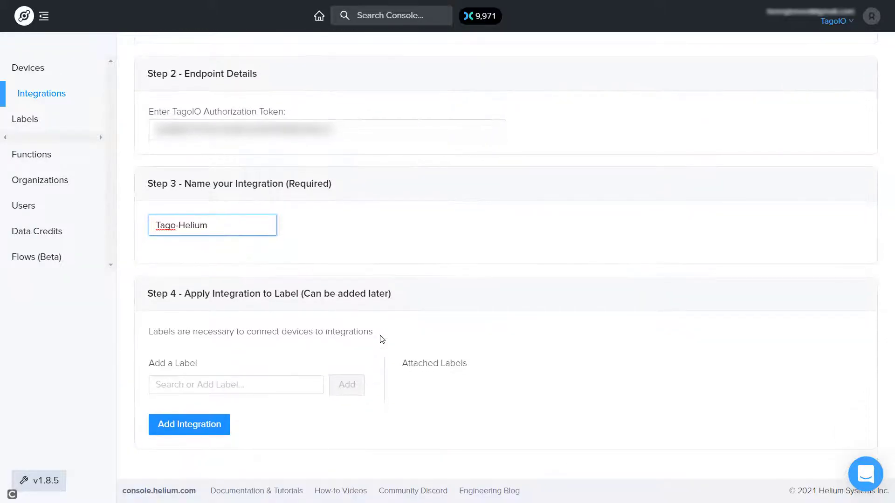
click(247, 381)
text(Adeunis-Helium)
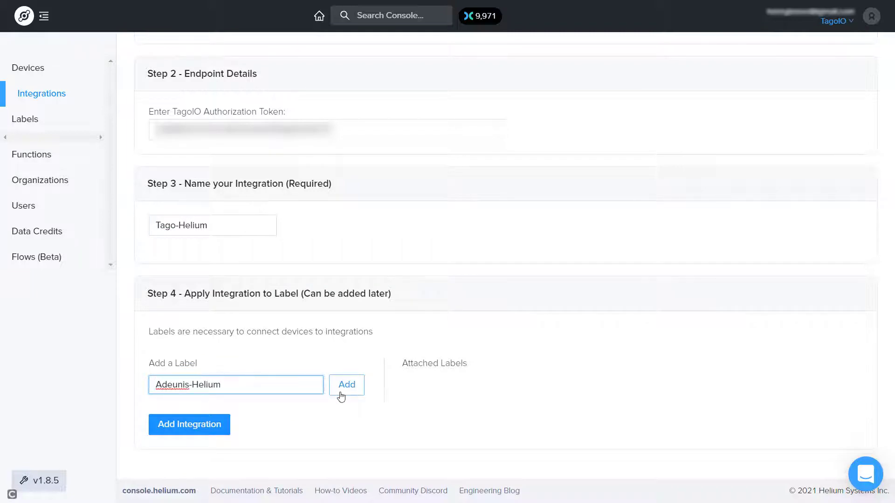
click(341, 395)
- Create the Tago-Helium integration and give Adeunis_Field_Test the Adeunis-Helium label
click(226, 424)
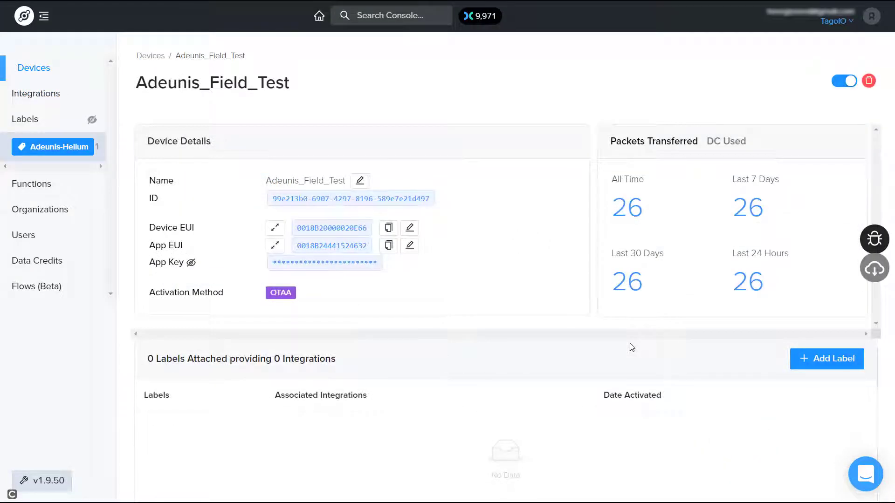
click(818, 361)
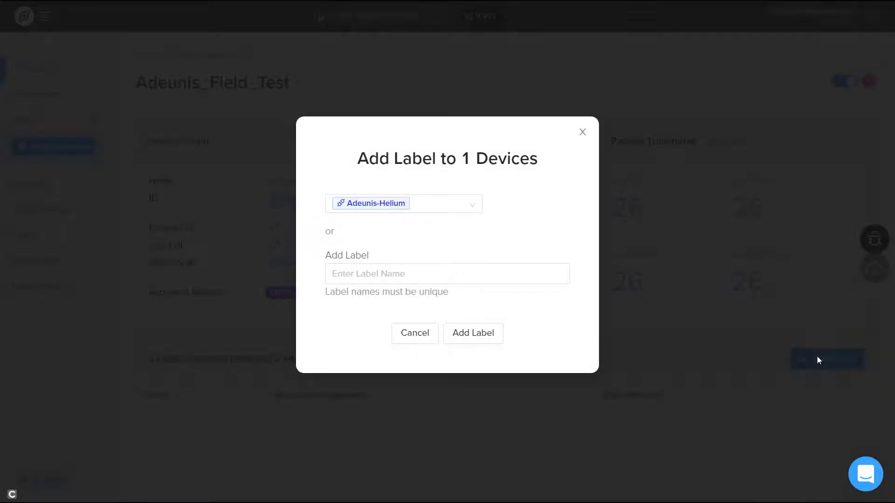
click(483, 339)
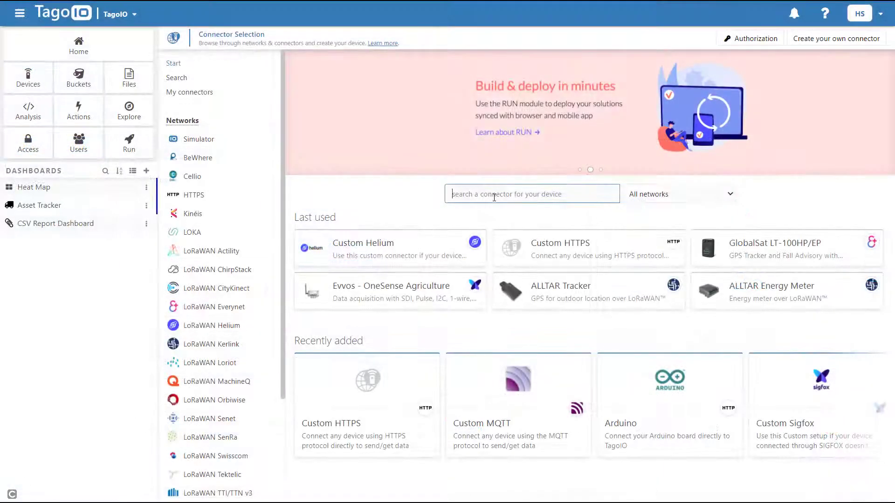
- Pick the Adeunis LoRaWAN Field Test connector on LoRaWAN Helium and enter device name Adeunis_Field_Test
text(adeunis)
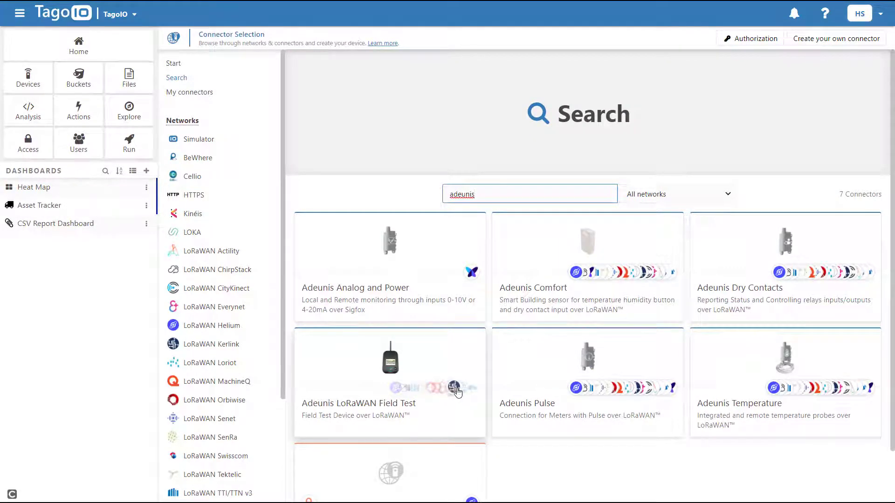
click(394, 392)
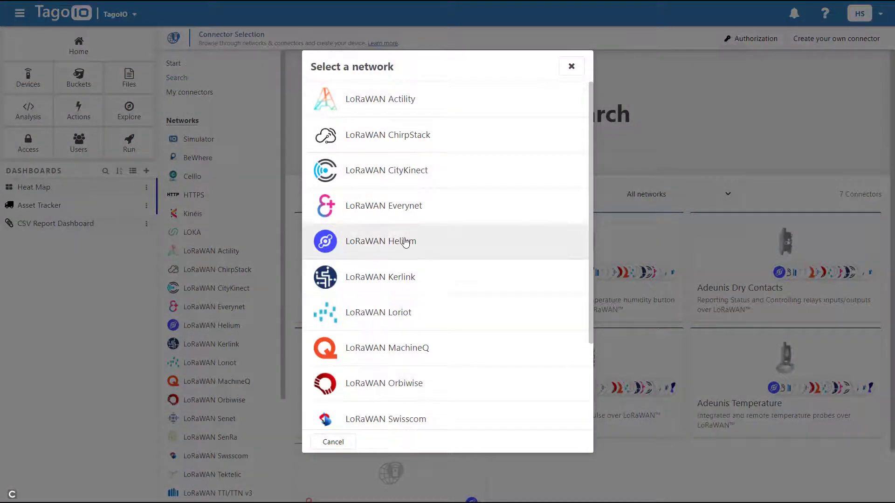
click(405, 243)
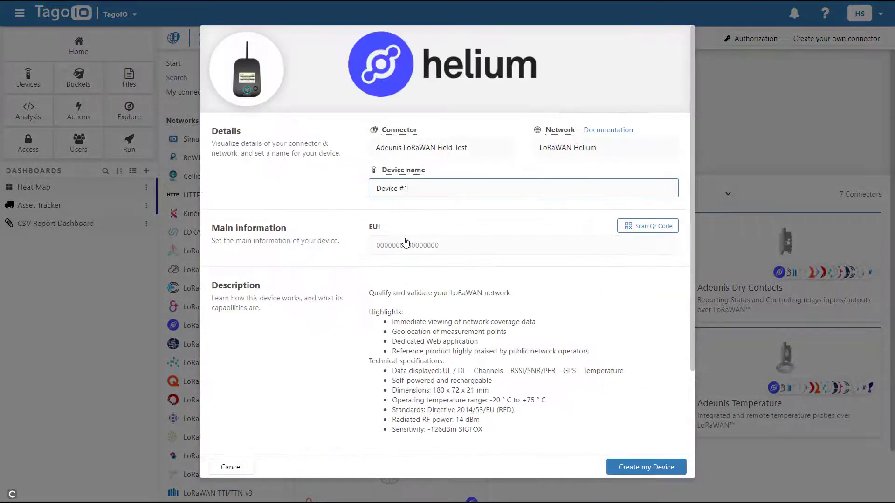
text(nis F)
text(Fie)
click(431, 245)
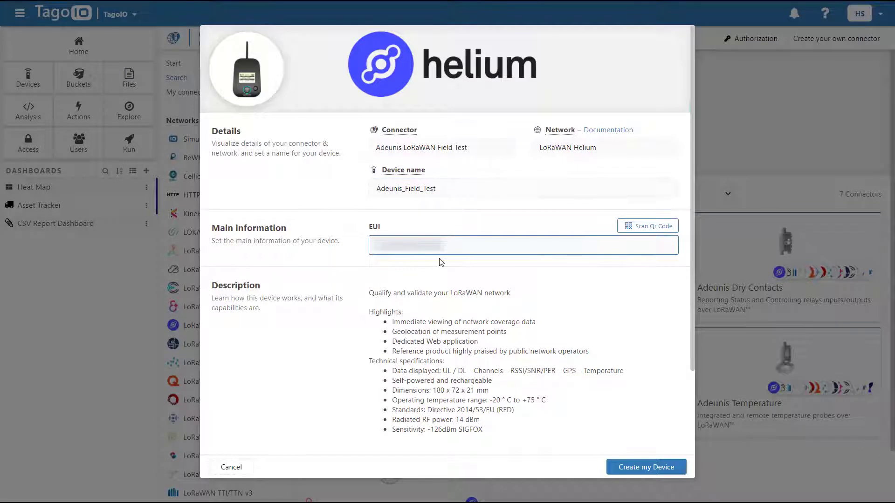
- Create the device and finish setup to reach its settings page
click(631, 465)
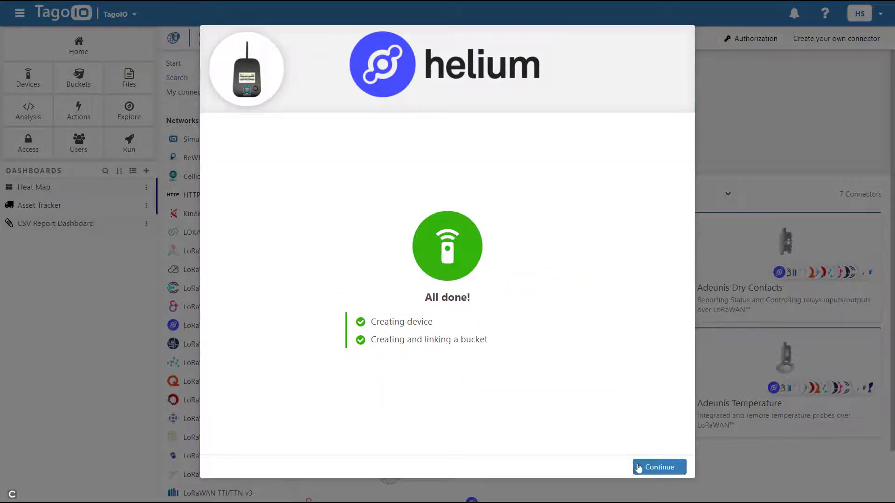
click(639, 468)
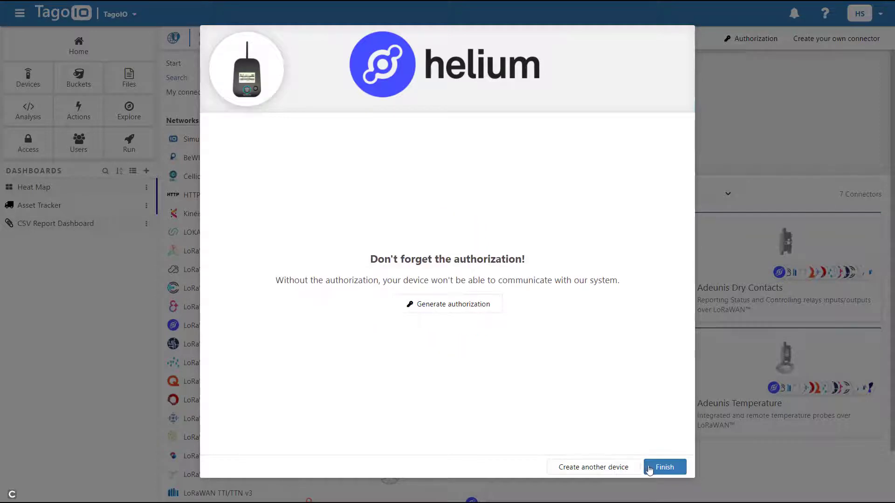
click(652, 469)
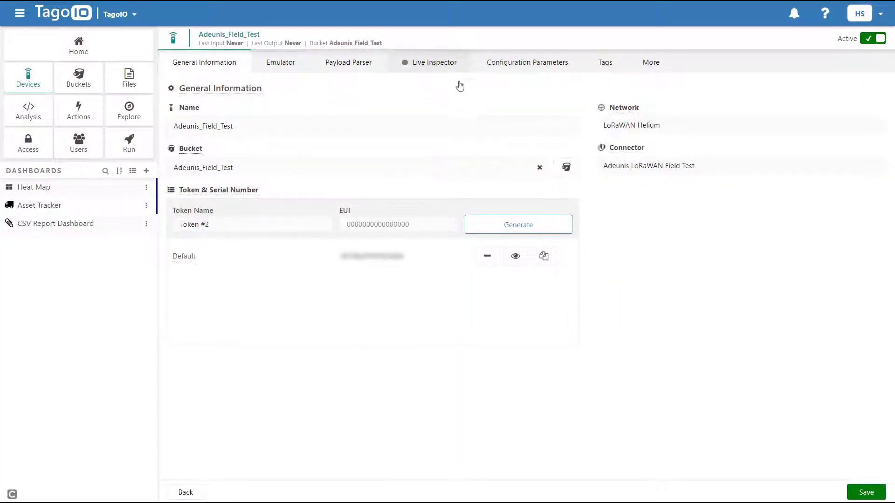
- Start the Live Inspector and expand the raw payload and LoRaWAN Helium parser entries
click(447, 63)
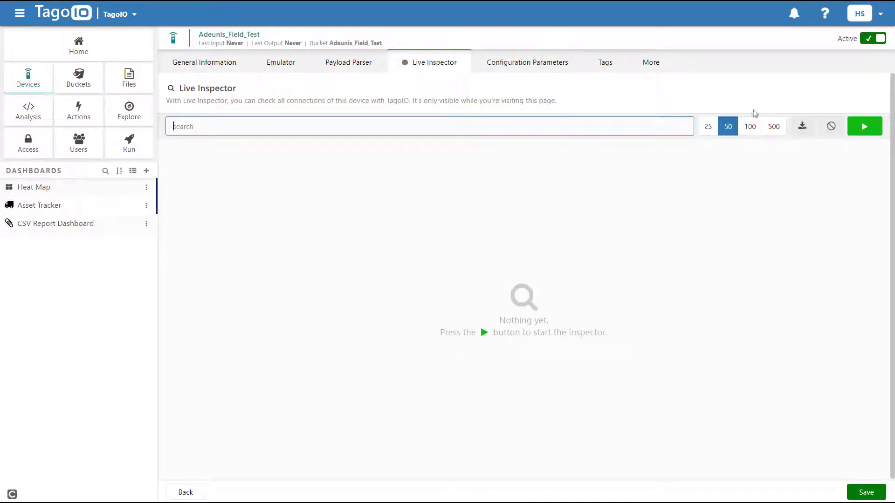
click(864, 127)
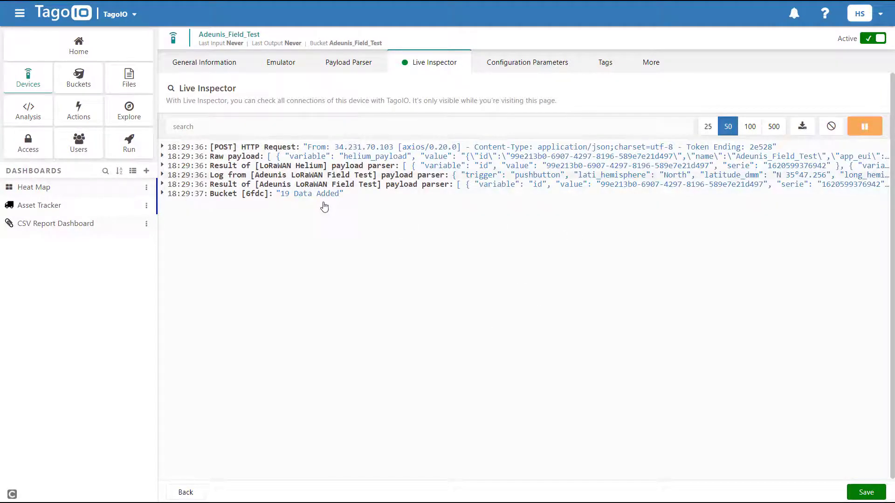
click(163, 157)
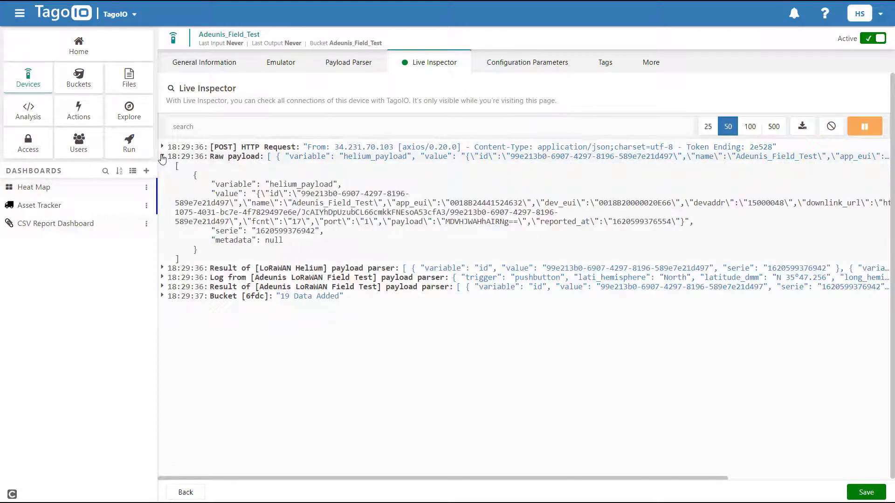
click(162, 269)
scroll(188, 373, down, 4)
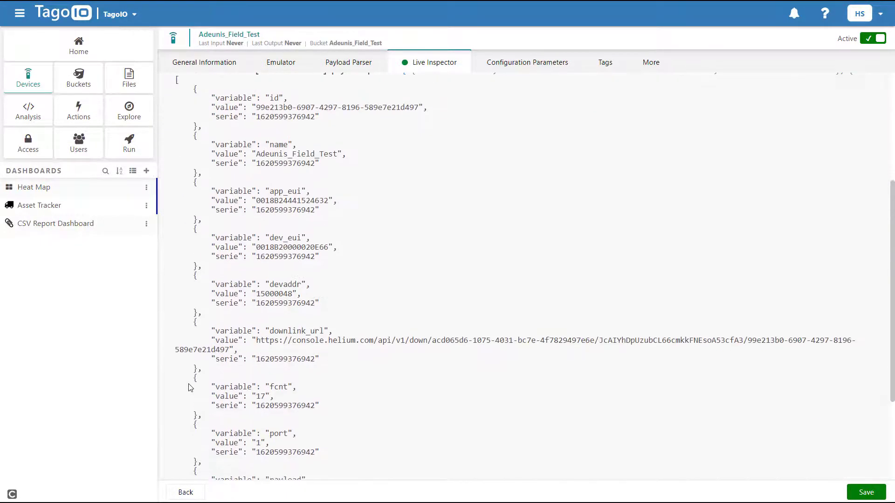
scroll(189, 387, down, 3)
scroll(188, 387, up, 7)
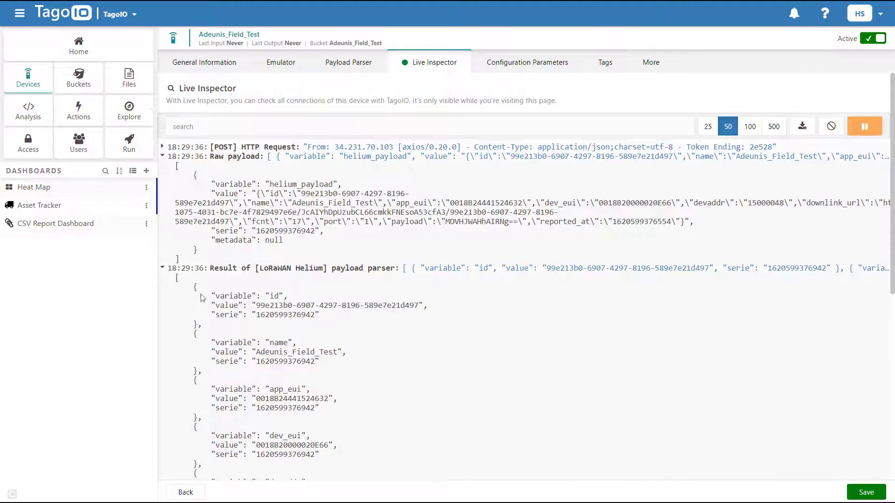
- Show the Variables tab of the Adeunis_Field_Test bucket
click(88, 85)
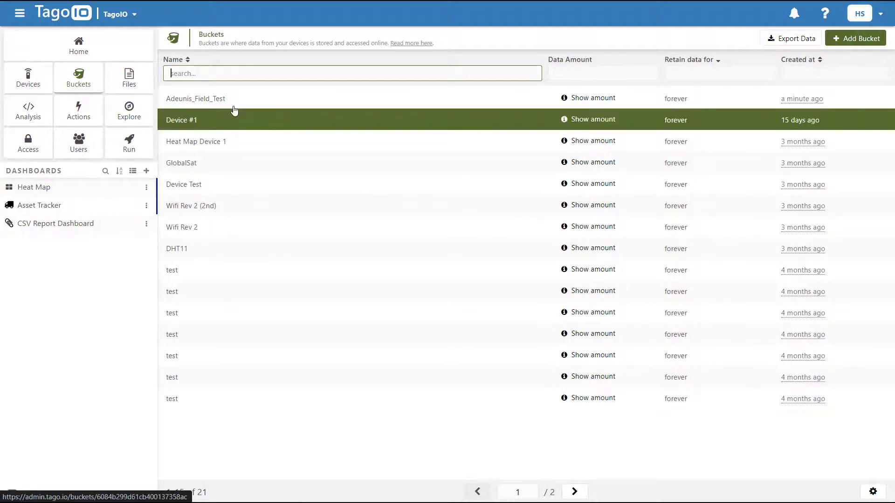
click(233, 108)
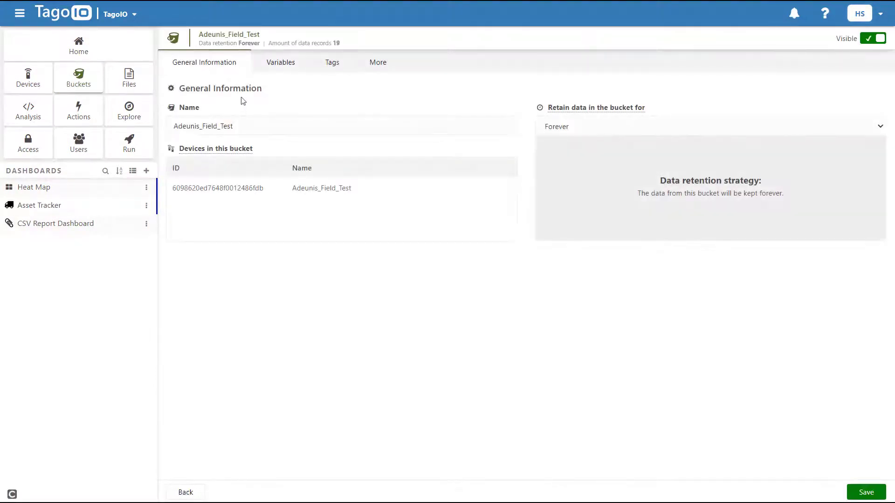
click(276, 63)
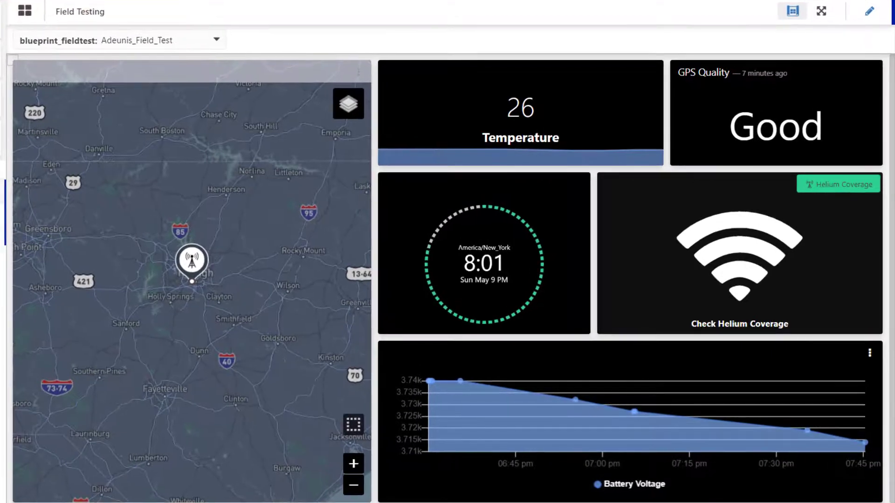
- Zoom the Field Testing dashboard map in on Adeunis_Field_Test's Raleigh location
click(353, 463)
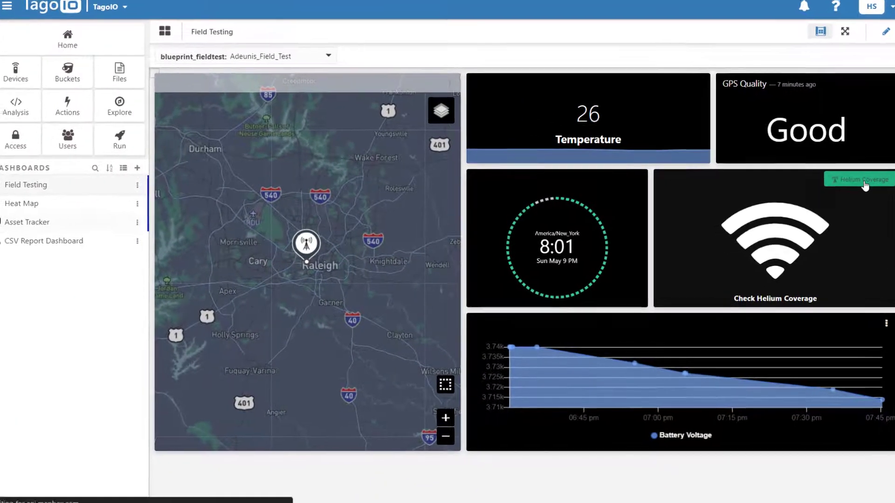
- Open the Helium coverage map and zoom in toward the Carolinas
click(844, 187)
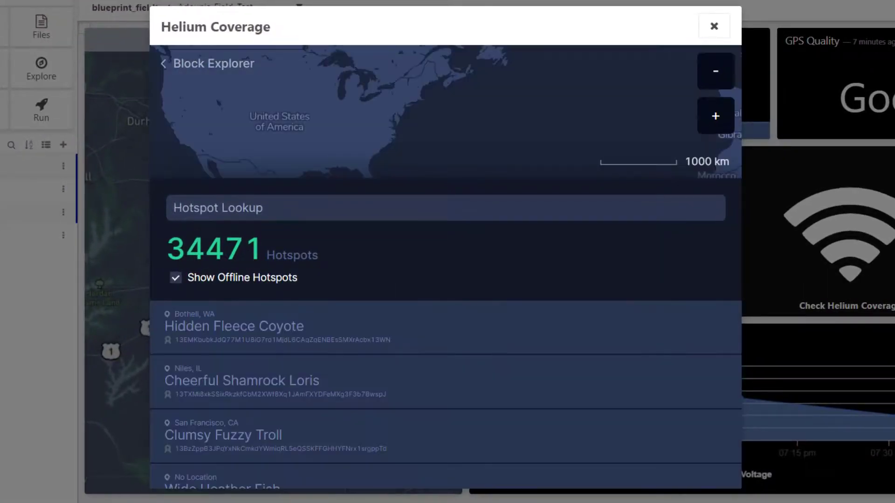
click(716, 116)
click(717, 116)
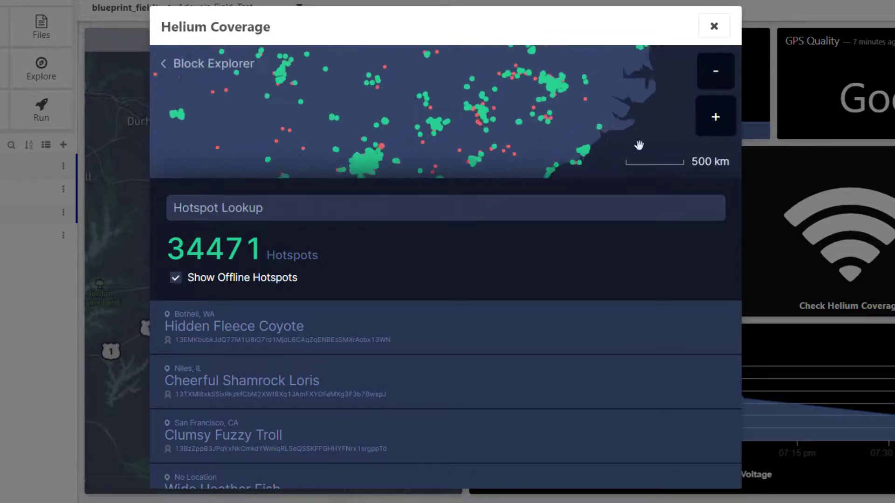
click(714, 129)
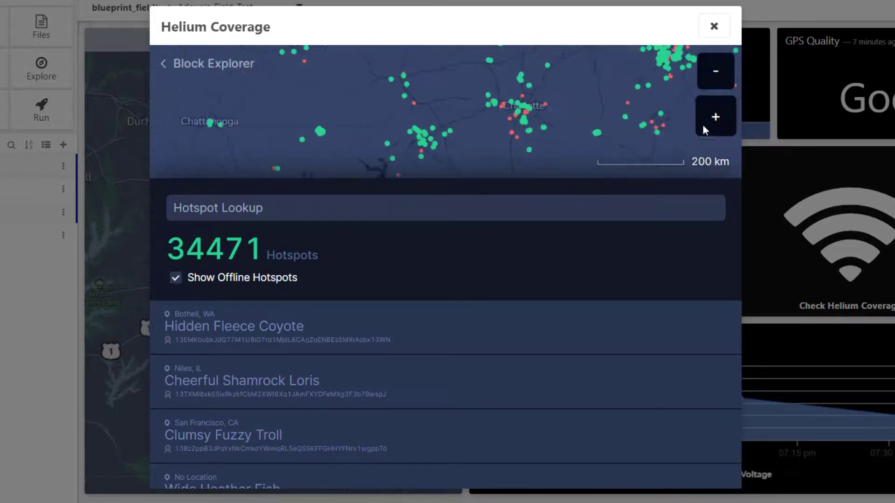
- Pan and zoom to Raleigh and select hotspot Breezy Mandarin Kookaburra
drag(607, 110, 482, 182)
click(713, 116)
drag(579, 120, 425, 116)
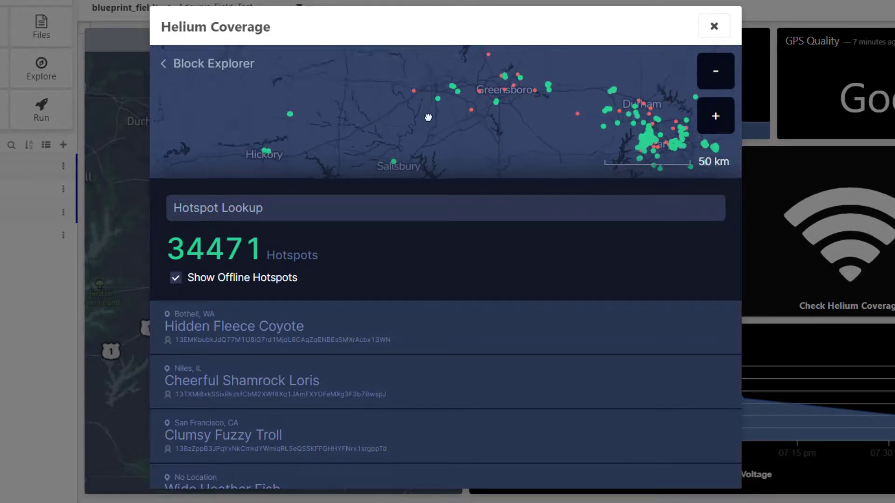
click(705, 123)
drag(665, 136, 504, 99)
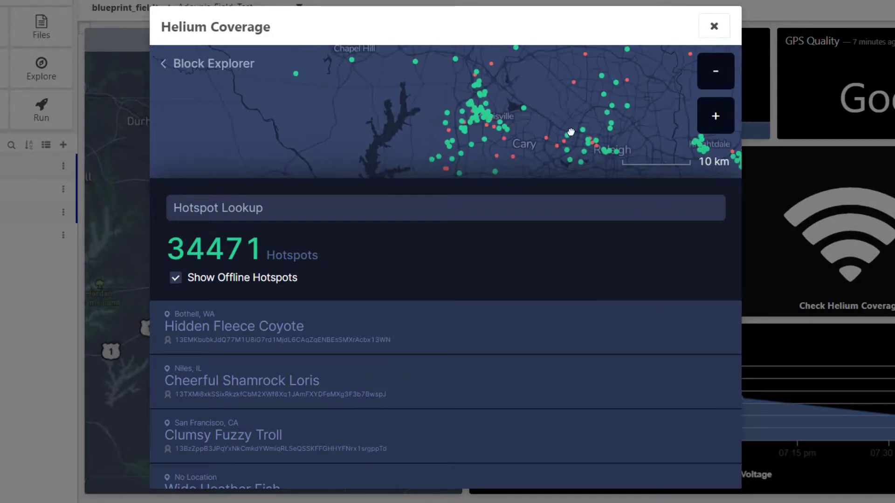
click(532, 121)
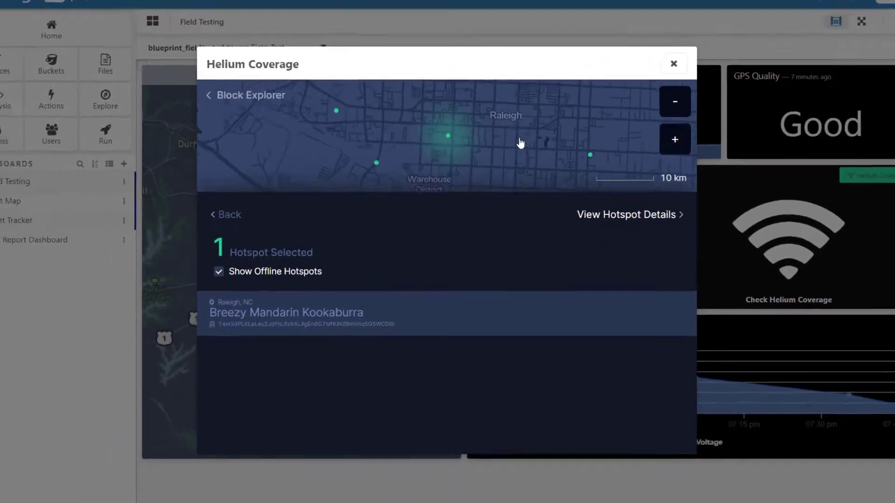